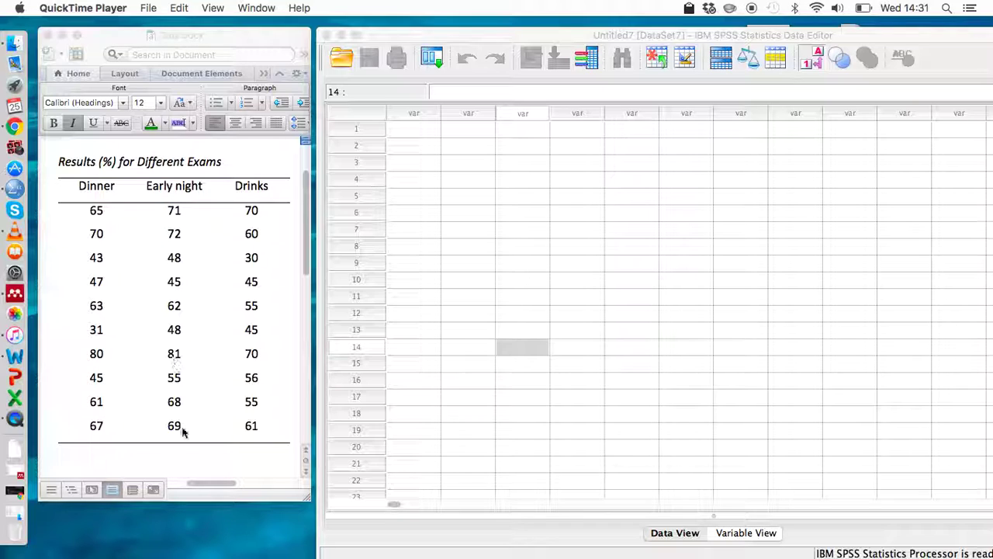
# Step: In Variable View, name three variables Dinner, Early_night and Drinks
pyautogui.click(695, 346)
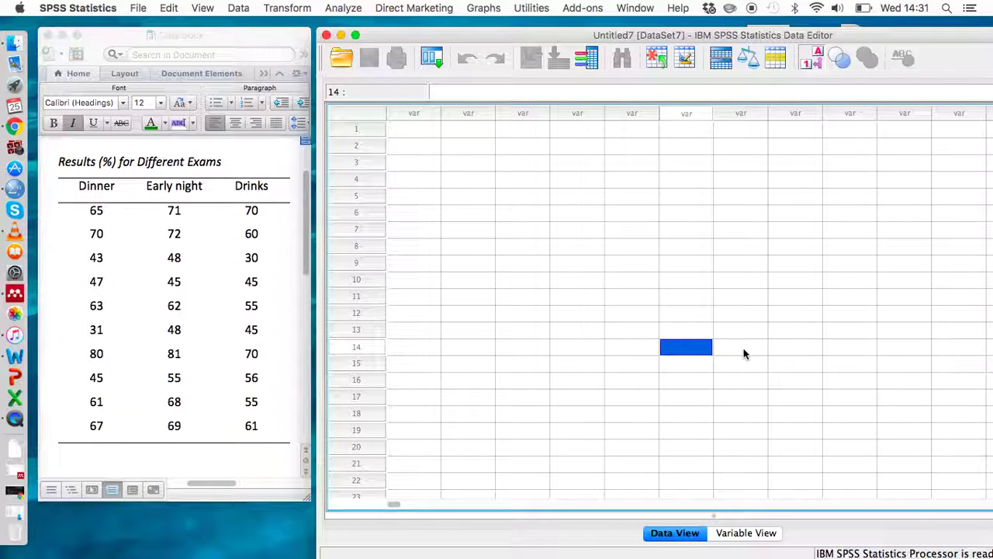
pyautogui.click(743, 532)
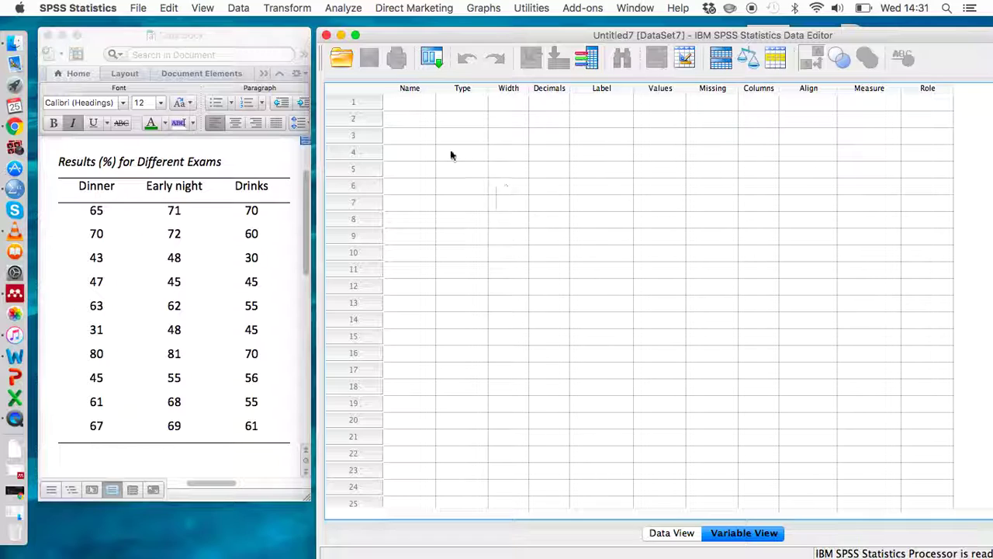
pyautogui.click(404, 107)
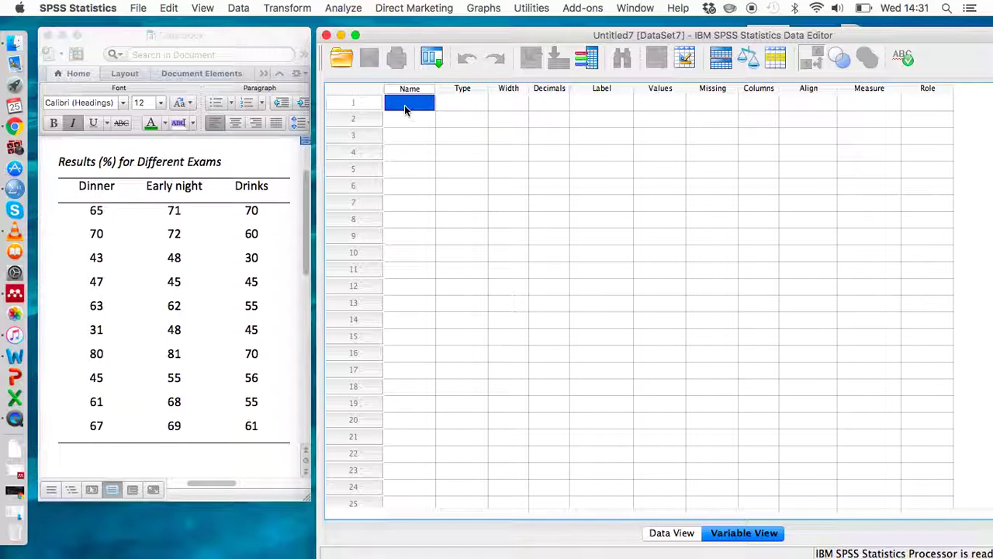
pyautogui.write('Dinner')
pyautogui.click(404, 121)
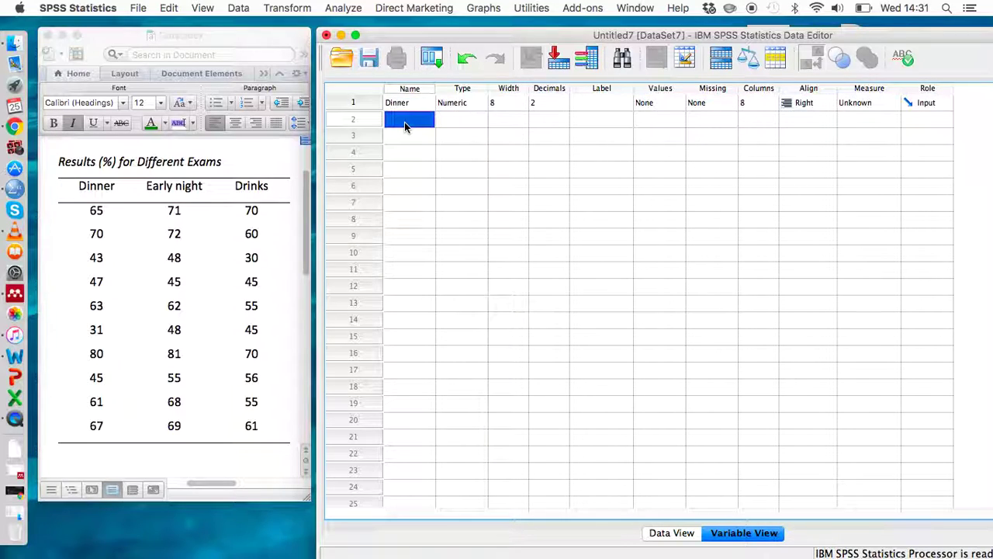
pyautogui.write('Ea')
pyautogui.write('rly_')
pyautogui.write(' night')
pyautogui.click(404, 122)
pyautogui.press('BackSpace')
pyautogui.write('_night')
pyautogui.press('Return')
pyautogui.write('DRinks')
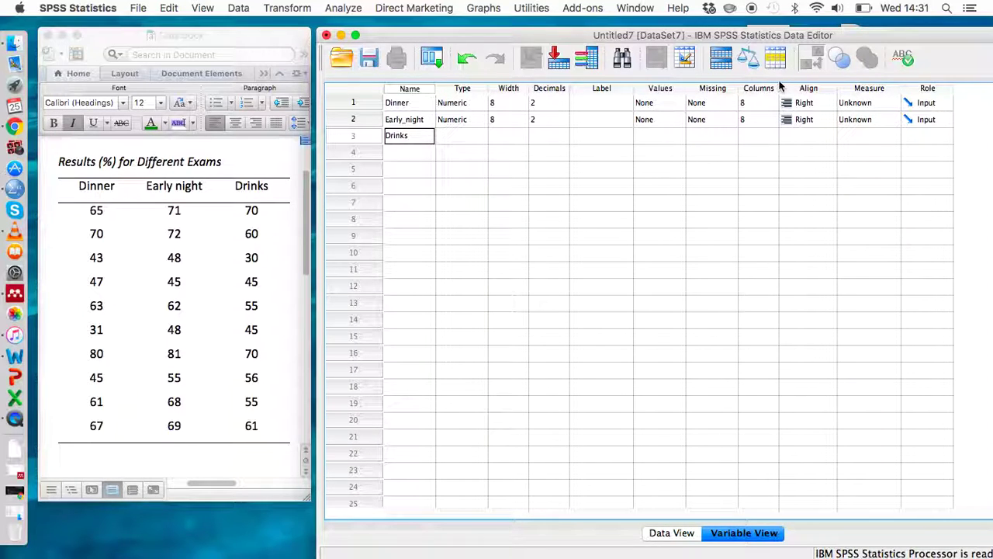
# Step: Set the Measure of Dinner, Early_night and Drinks to Scale and return to Data View
pyautogui.click(889, 101)
pyautogui.click(890, 103)
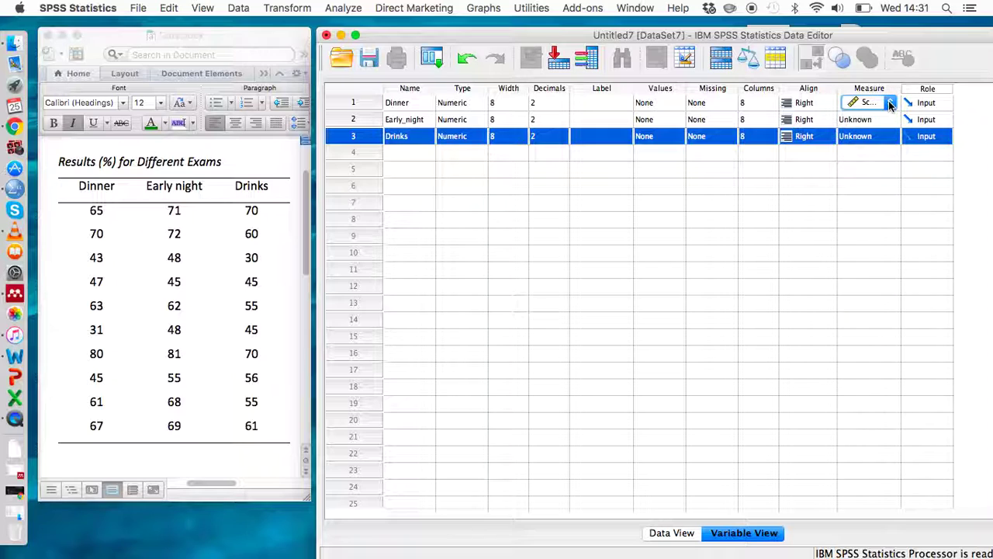
pyautogui.click(887, 120)
pyautogui.click(887, 121)
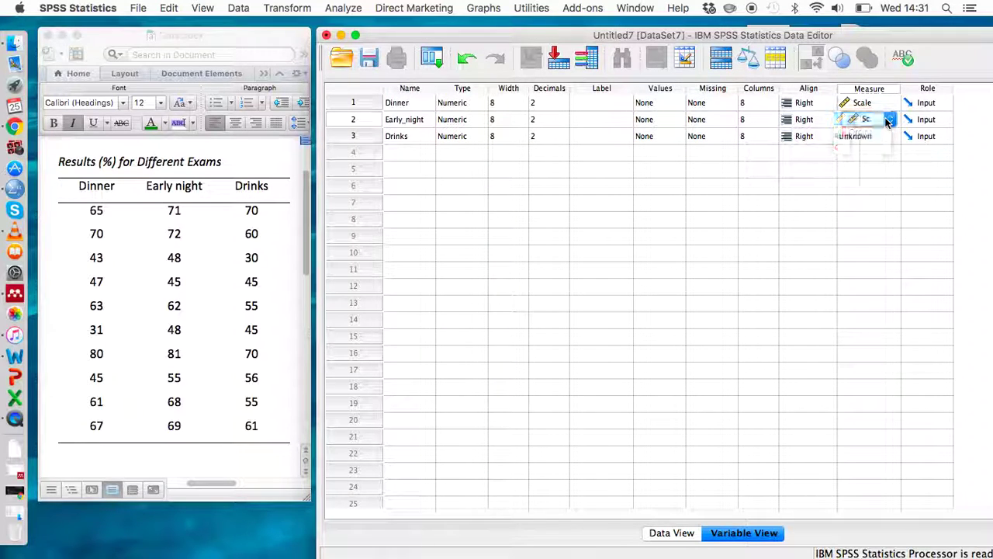
pyautogui.click(889, 136)
pyautogui.click(880, 136)
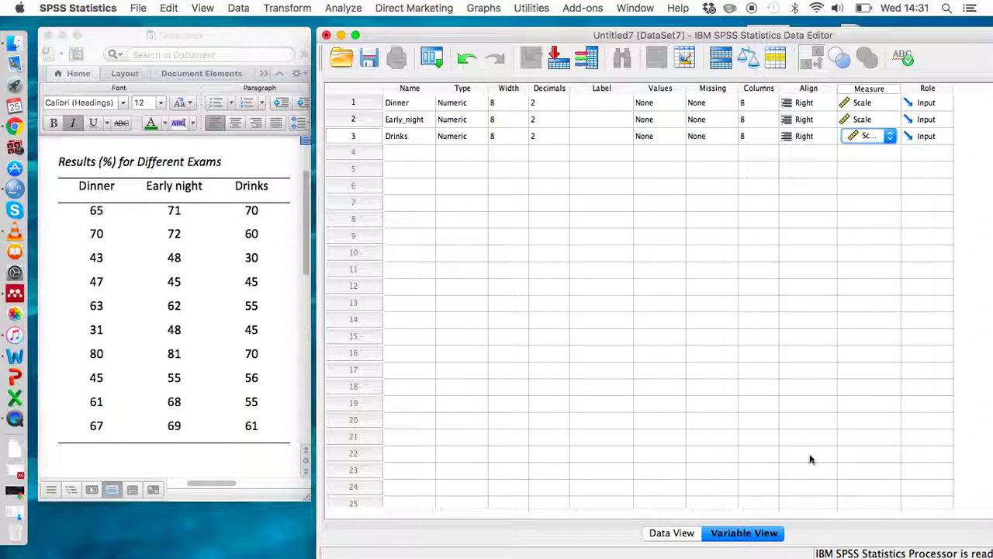
pyautogui.click(683, 533)
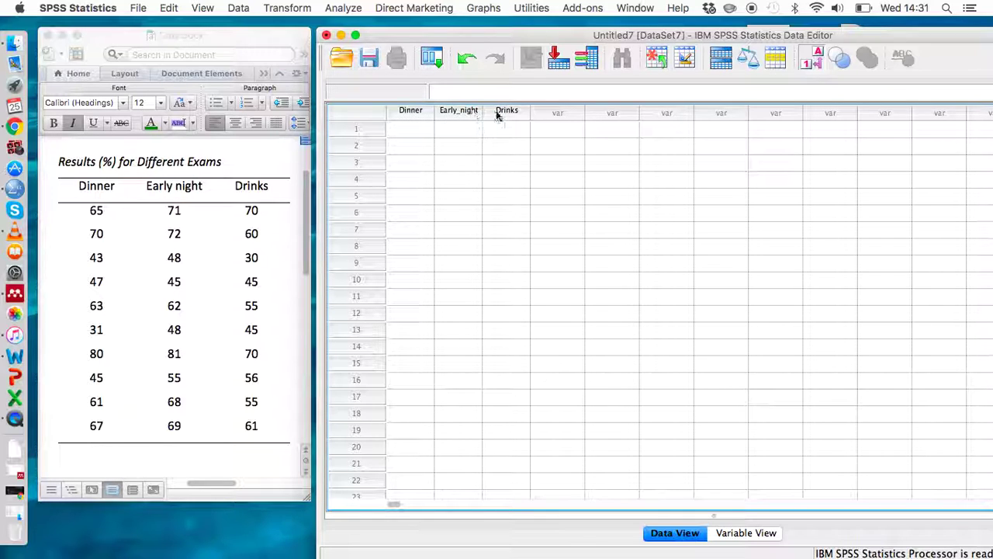
# Step: Copy the Dinner scores from the Word table into the SPSS Dinner column
pyautogui.click(236, 314)
pyautogui.moveTo(92, 214); pyautogui.dragTo(93, 423)
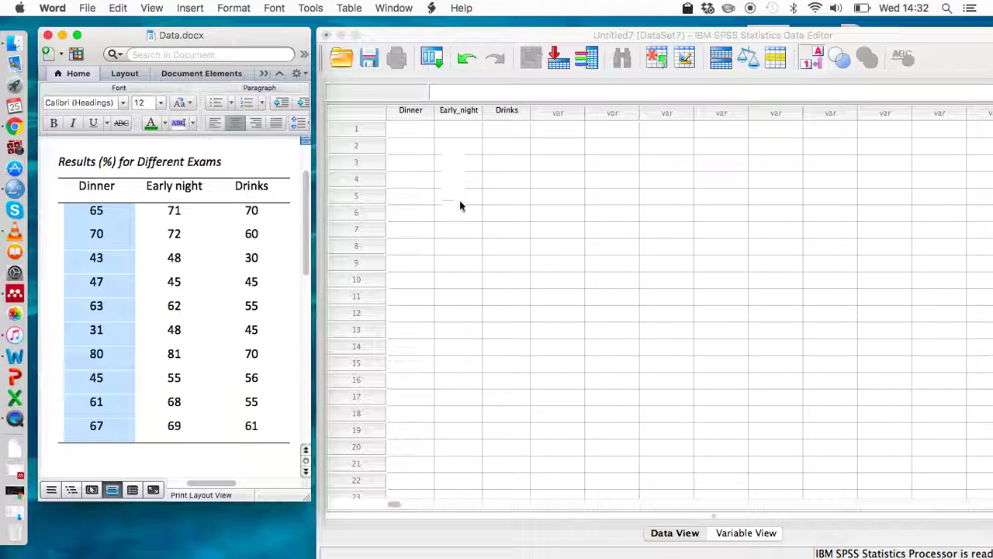
pyautogui.click(457, 229)
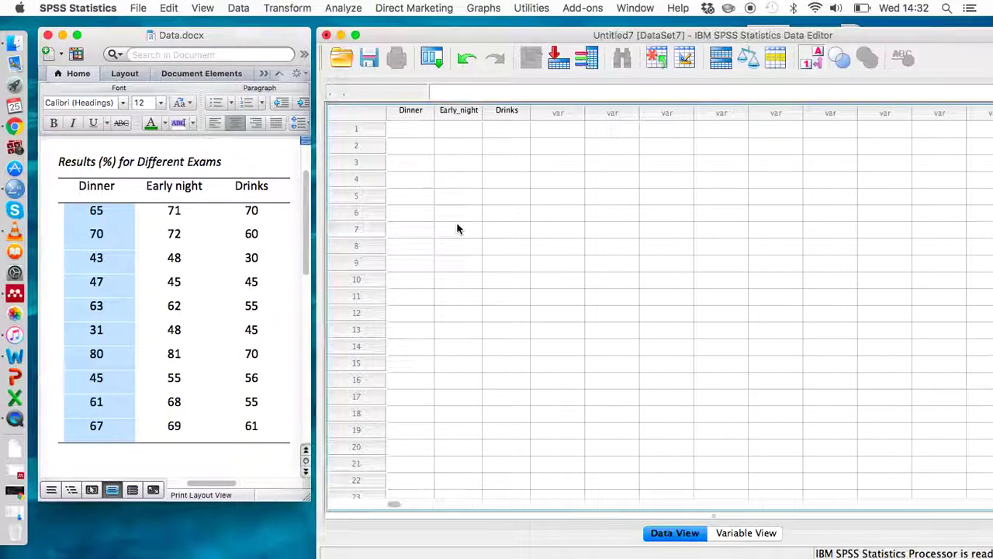
pyautogui.click(413, 132)
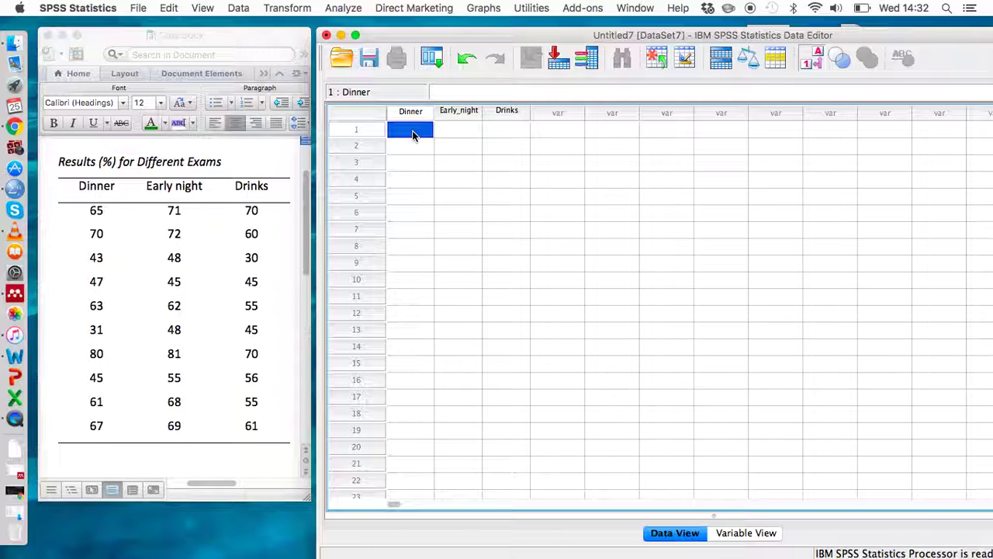
pyautogui.write('65.00 70.00 43.00 47.00 63.00 31.00 80.00 45.00 61.00 67.00')
# Step: Copy the Early night scores from Word into the Early_night column
pyautogui.click(263, 275)
pyautogui.moveTo(174, 206); pyautogui.dragTo(171, 419)
pyautogui.press('super+c')
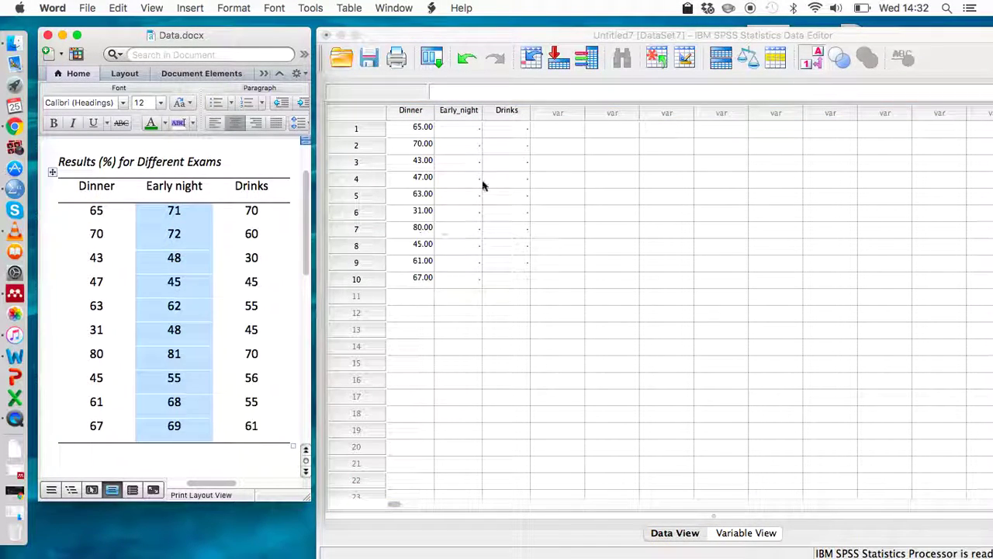
pyautogui.click(458, 133)
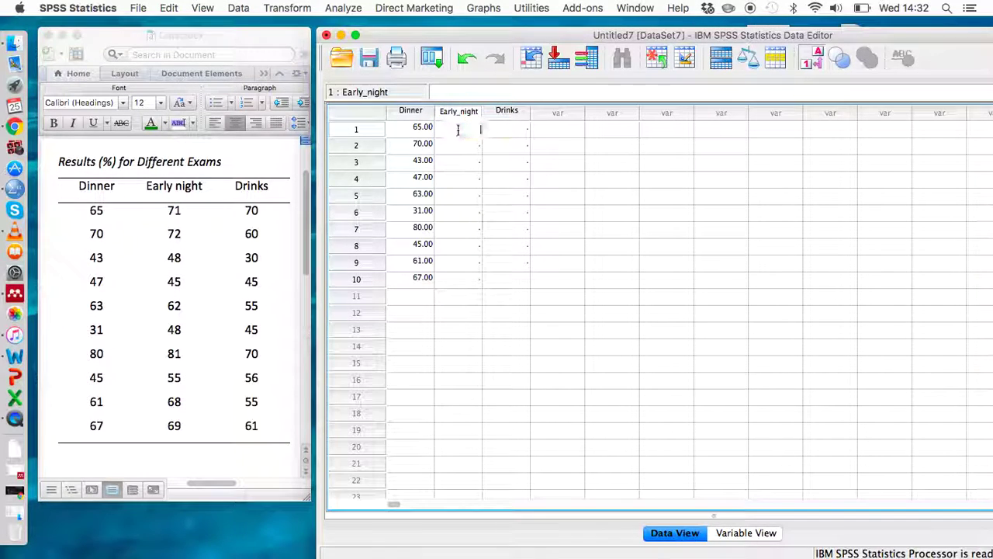
pyautogui.press('super+v')
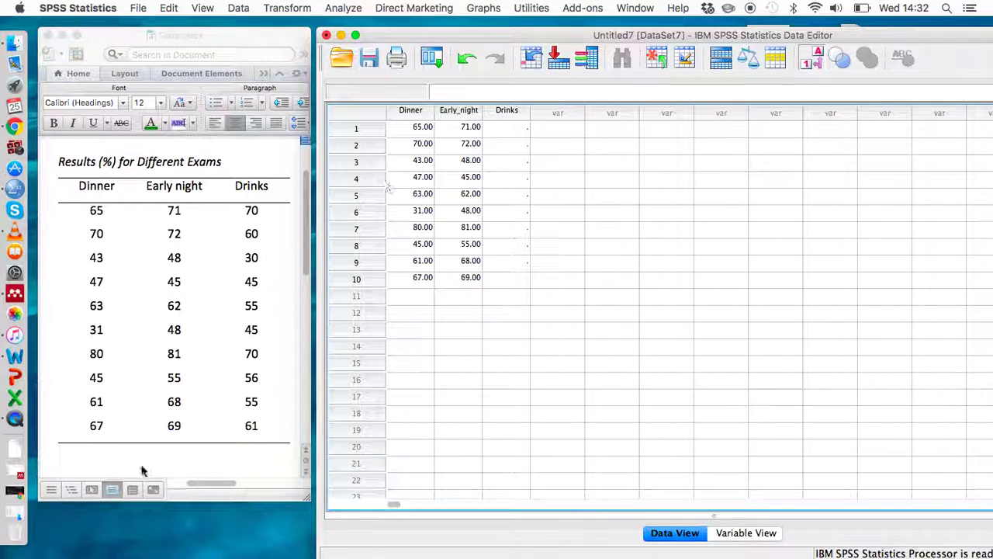
# Step: Copy the Drinks scores from Word into the Drinks column
pyautogui.click(212, 279)
pyautogui.click(247, 213)
pyautogui.moveTo(246, 214); pyautogui.dragTo(246, 420)
pyautogui.click(648, 257)
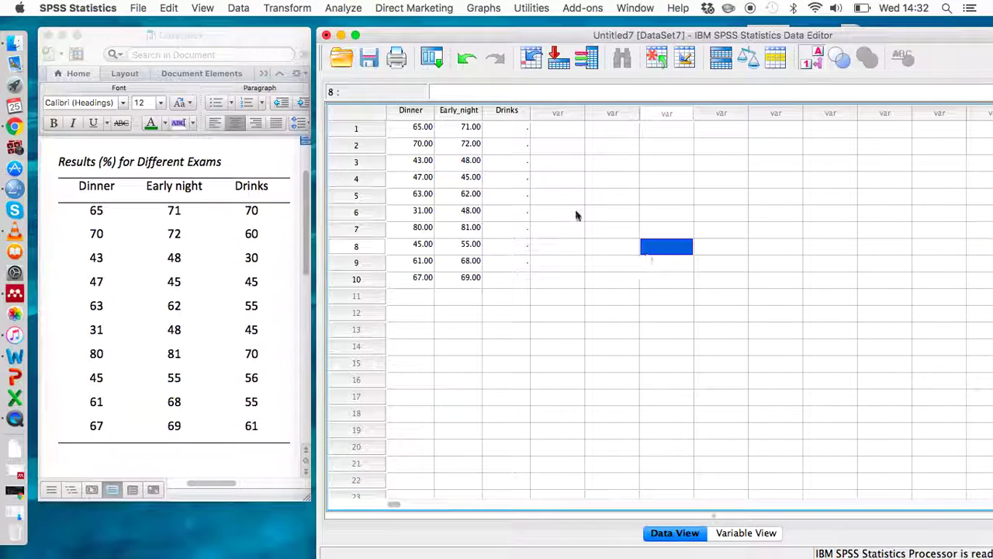
pyautogui.click(510, 131)
pyautogui.write('70.00 60.00 30.00 45.00 55.00 45.00 70.00 56.00 55.00 61.00')
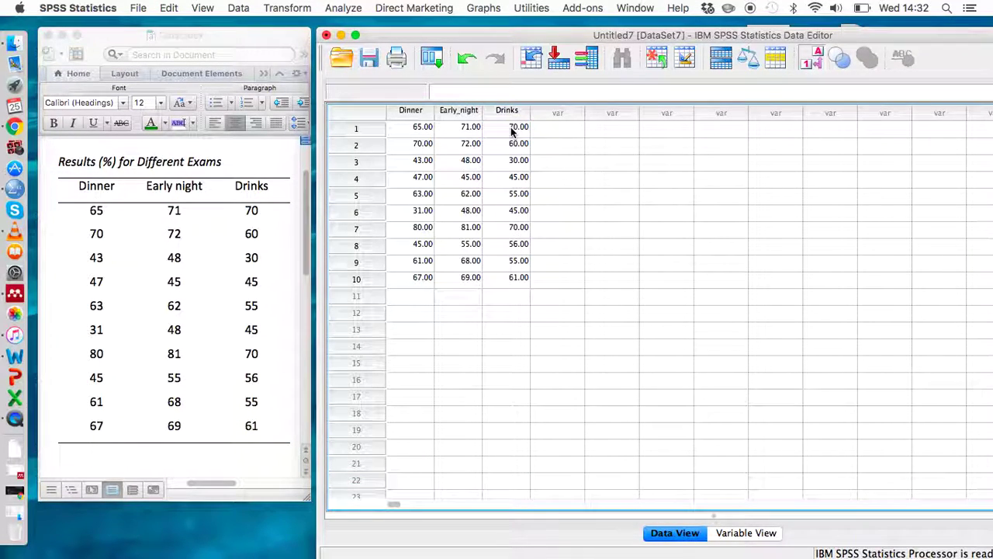
pyautogui.click(343, 8)
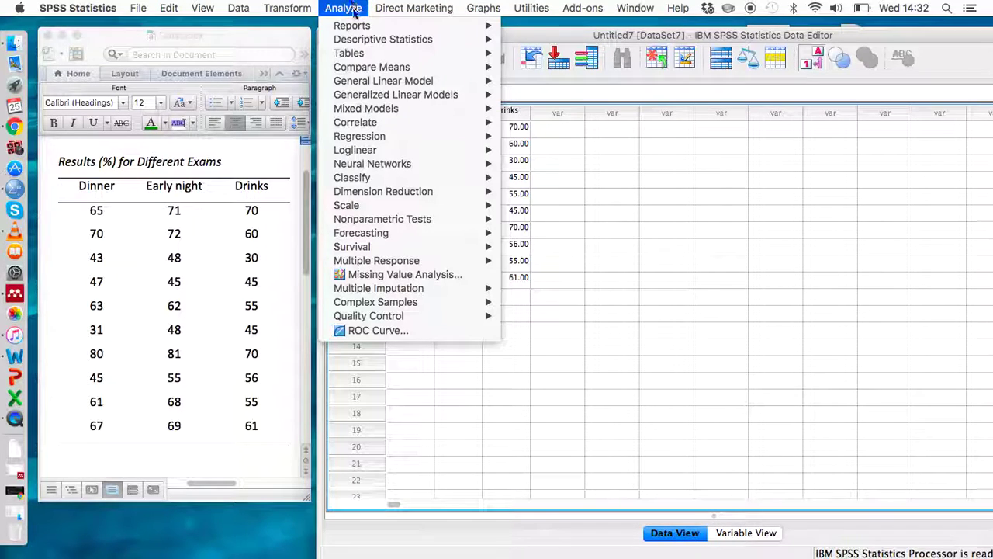
# Step: Create a Repeated Measures within-subject factor named 'Activity' with 3 levels and define it
pyautogui.moveTo(387, 83)
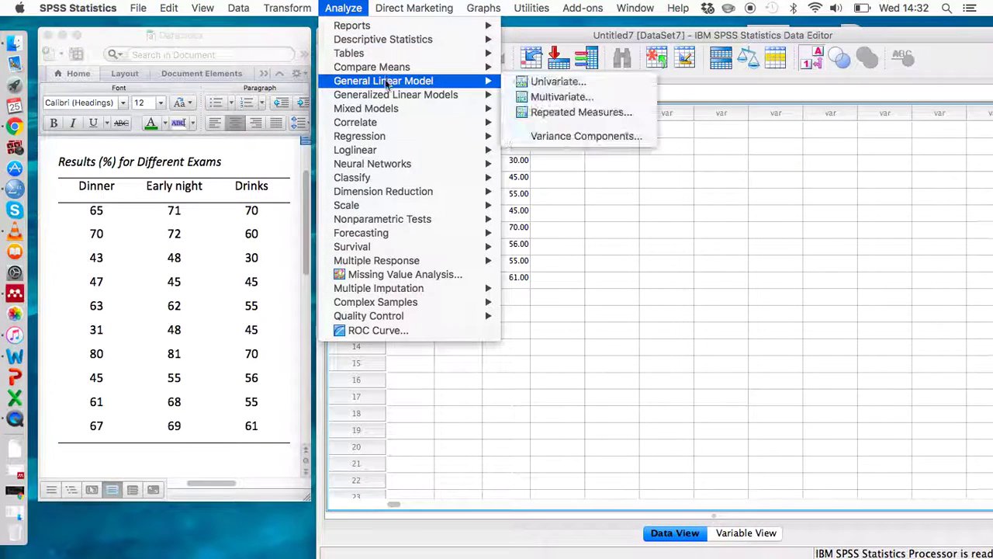
pyautogui.click(535, 112)
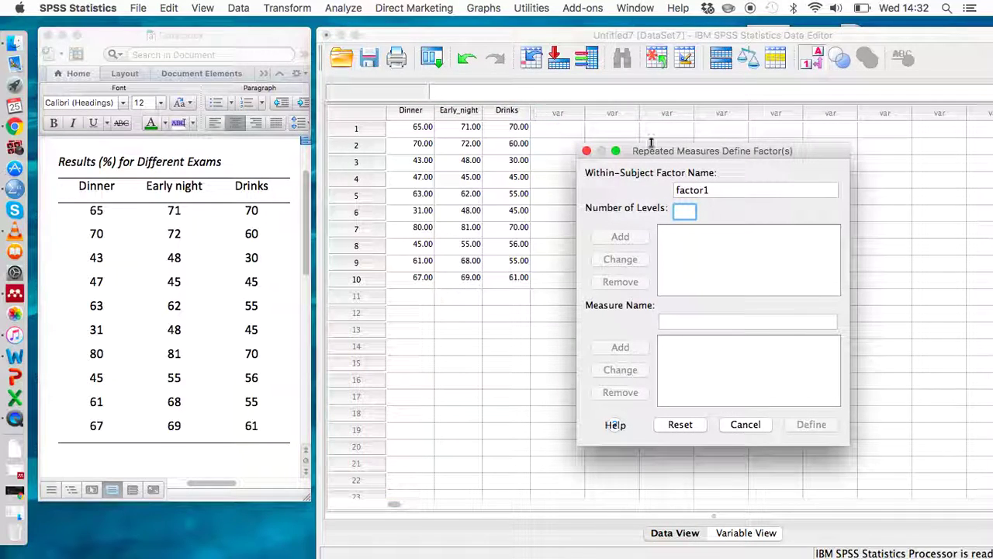
pyautogui.click(720, 190)
pyautogui.doubleClick(720, 190)
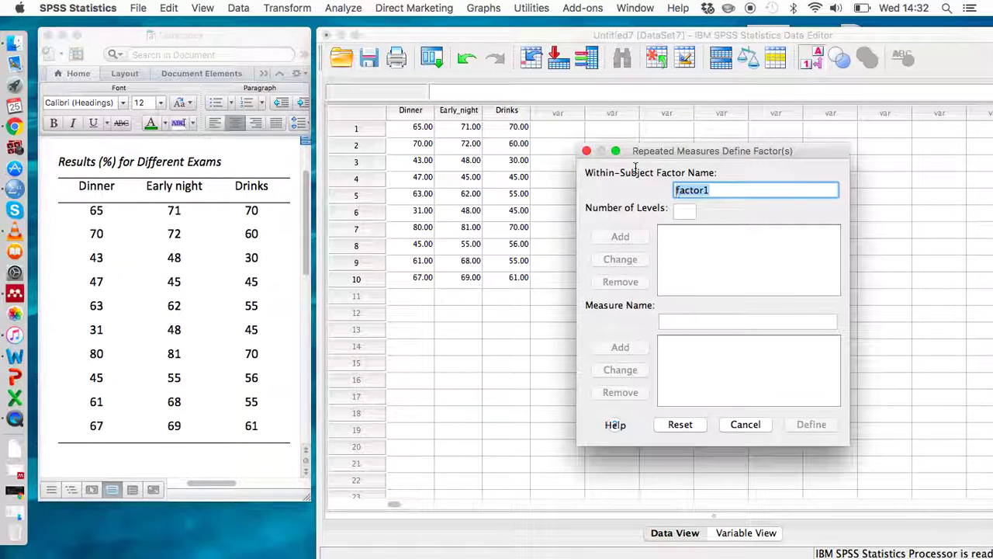
pyautogui.write('Activity')
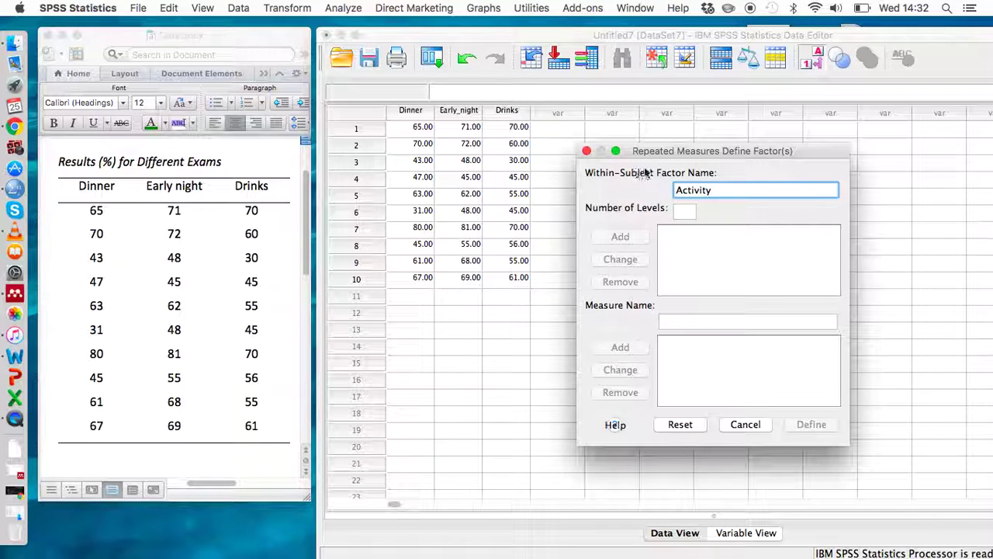
pyautogui.click(686, 219)
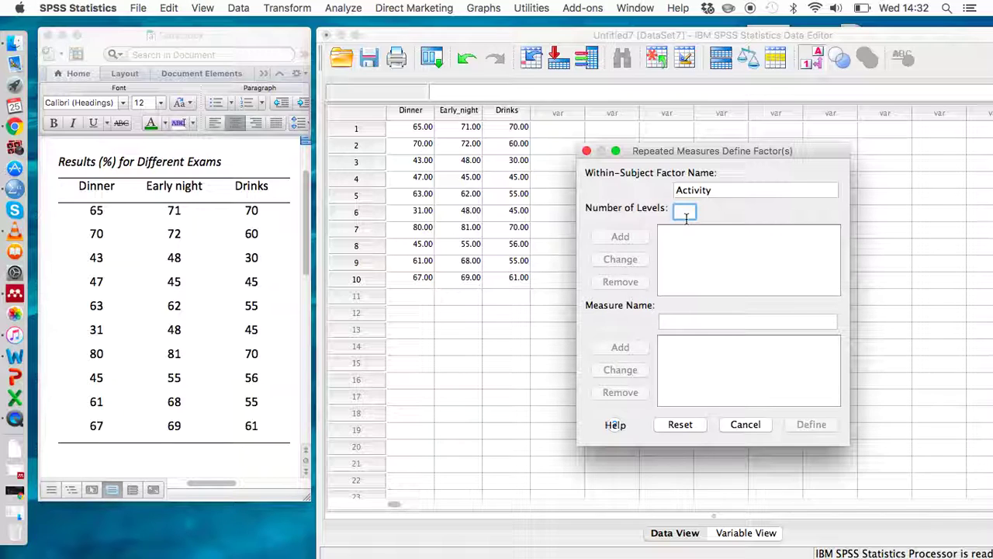
pyautogui.write('3')
pyautogui.click(638, 239)
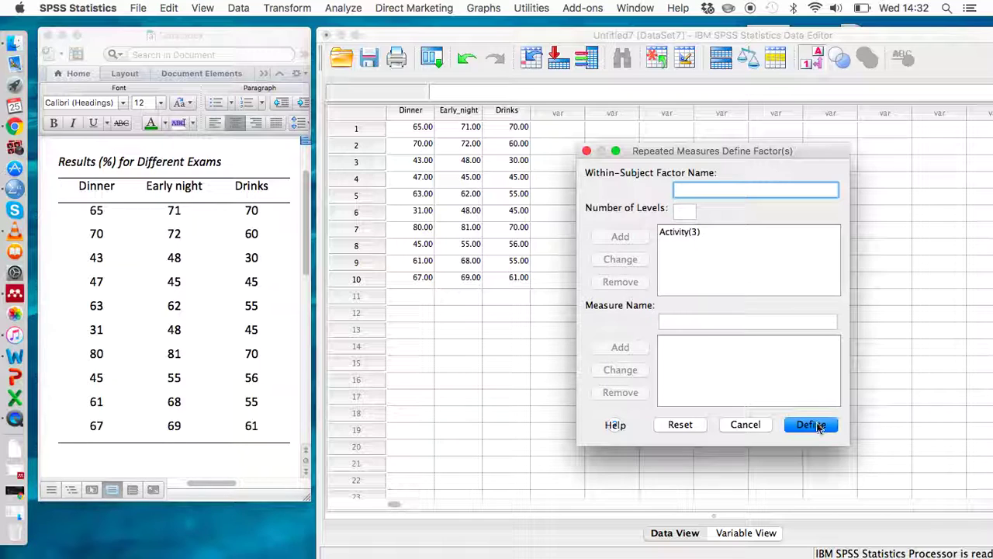
pyautogui.click(817, 423)
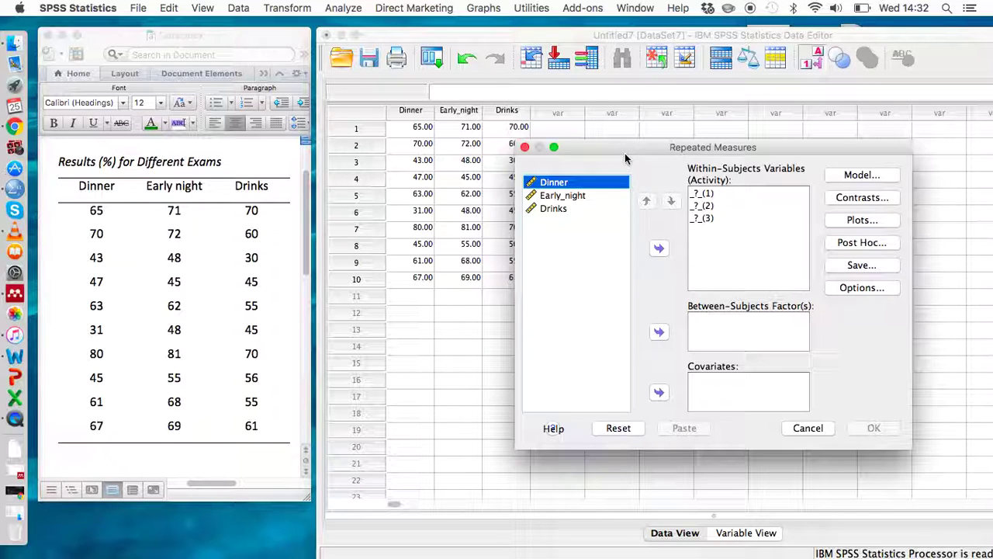
# Step: Assign Dinner, Early_night and Drinks as Activity's three within-subjects levels
pyautogui.click(659, 249)
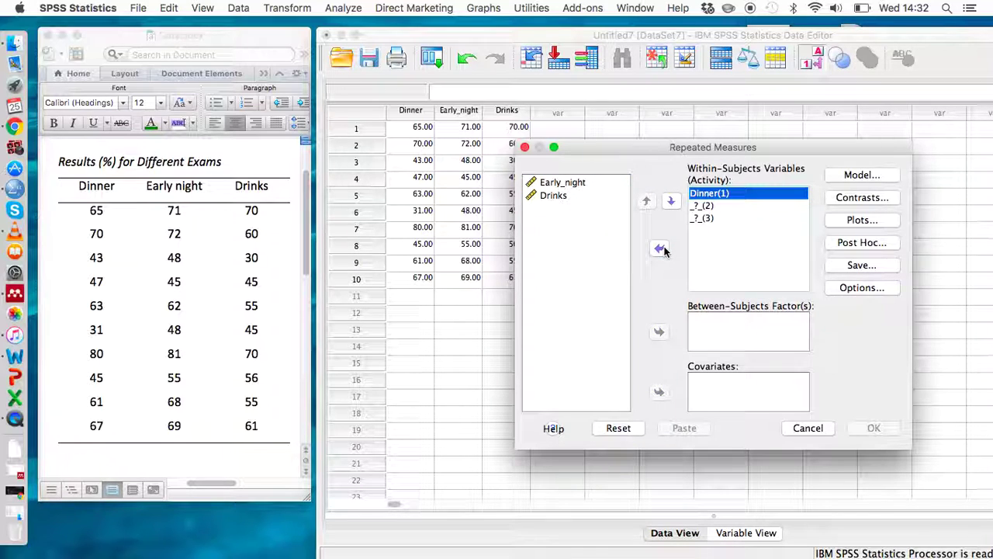
pyautogui.click(567, 182)
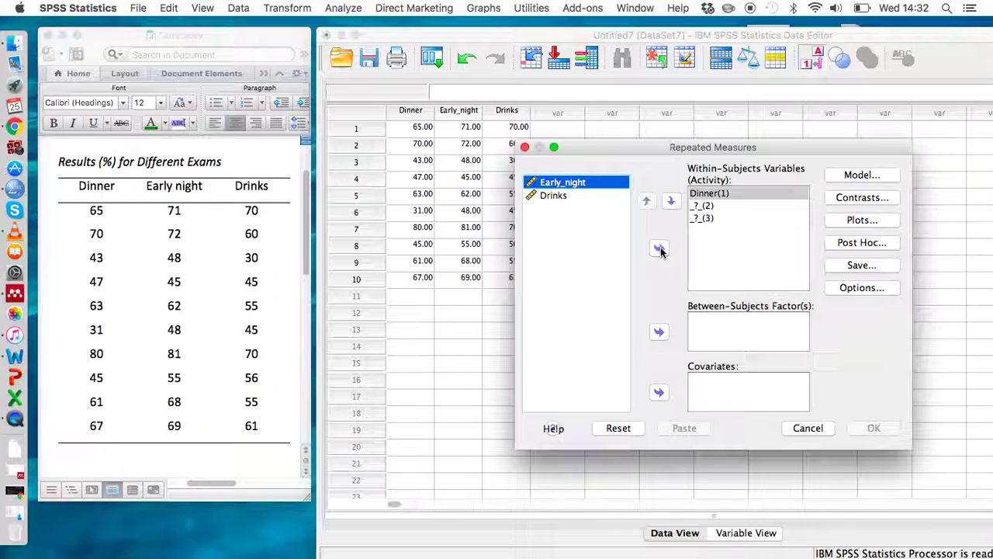
pyautogui.click(659, 248)
pyautogui.click(553, 182)
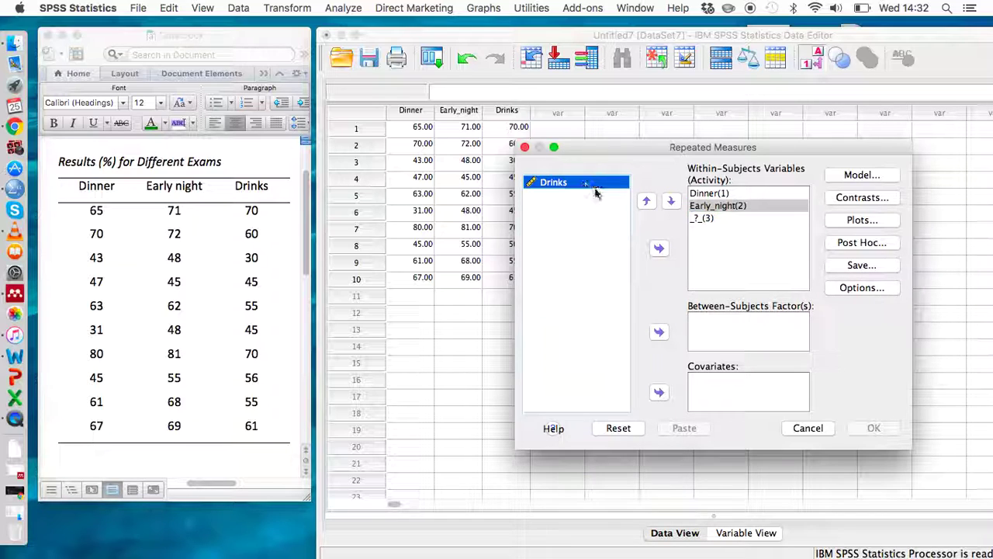
pyautogui.click(659, 249)
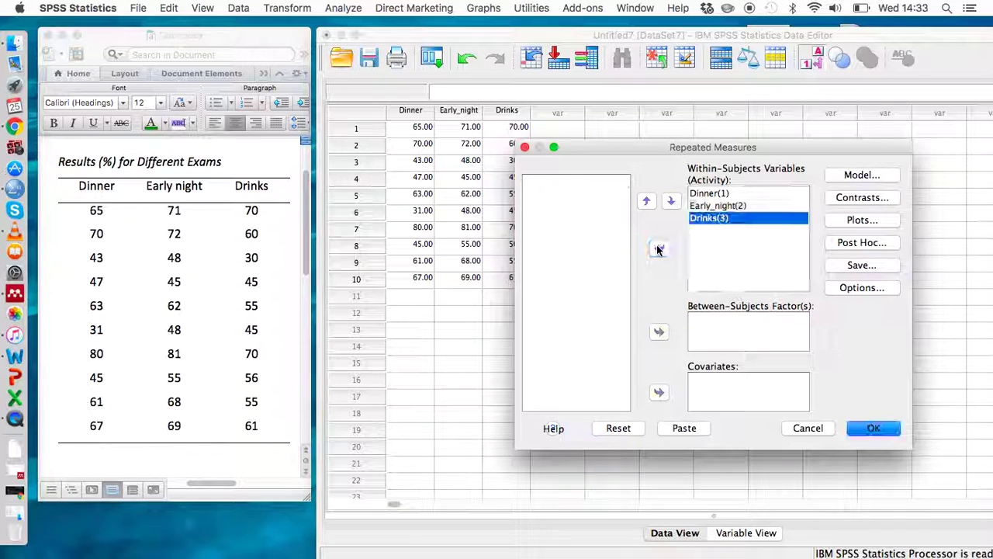
# Step: Enable descriptive statistics in Options and run the repeated-measures ANOVA
pyautogui.click(840, 288)
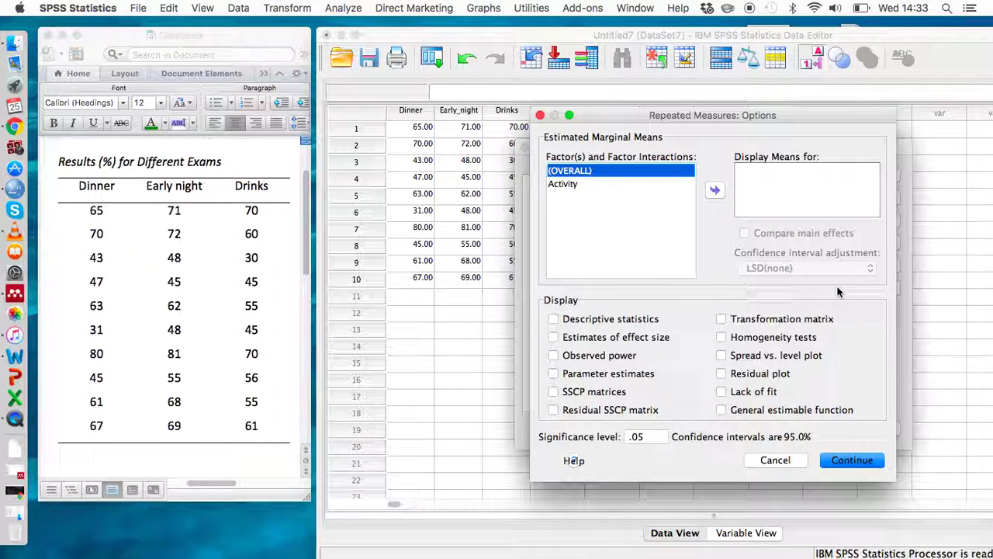
pyautogui.click(636, 320)
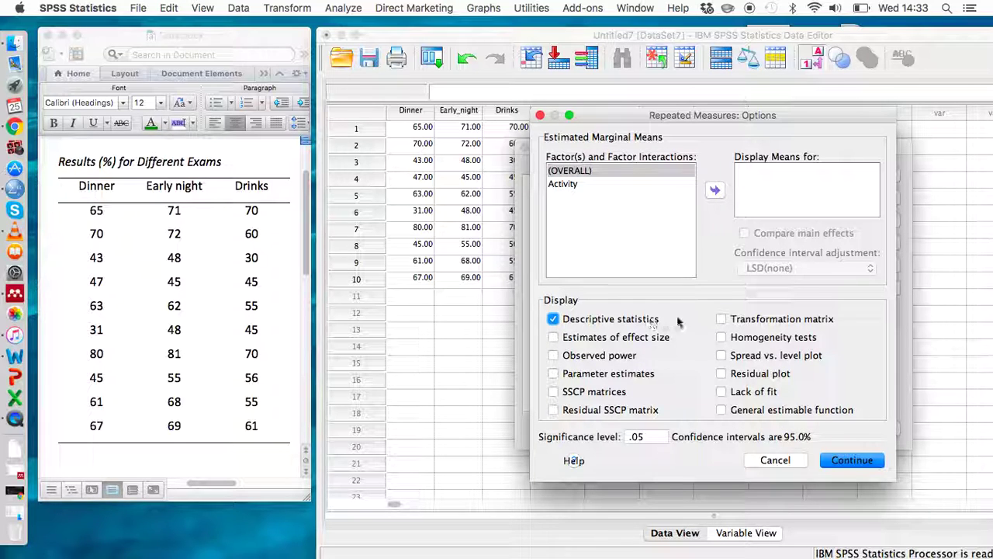
pyautogui.click(850, 460)
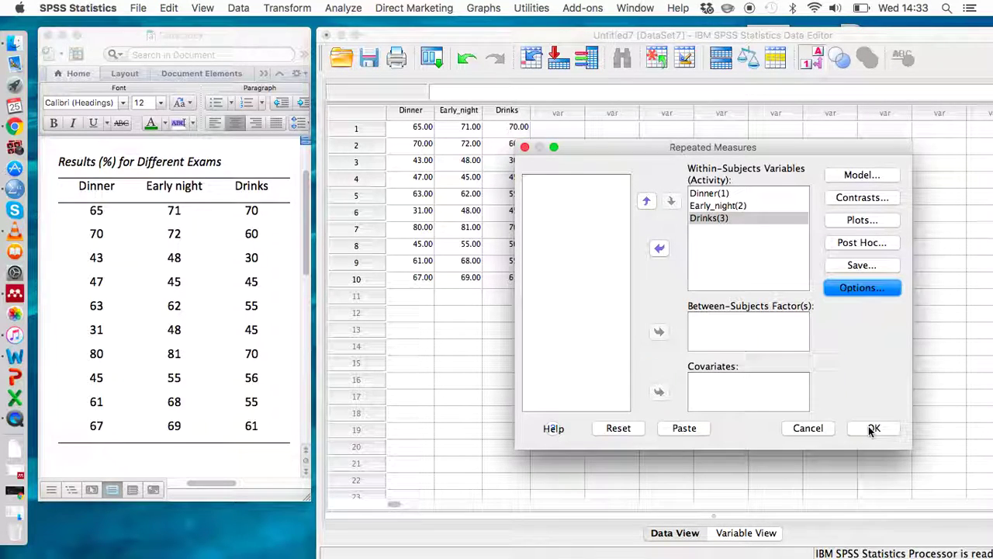
pyautogui.click(871, 427)
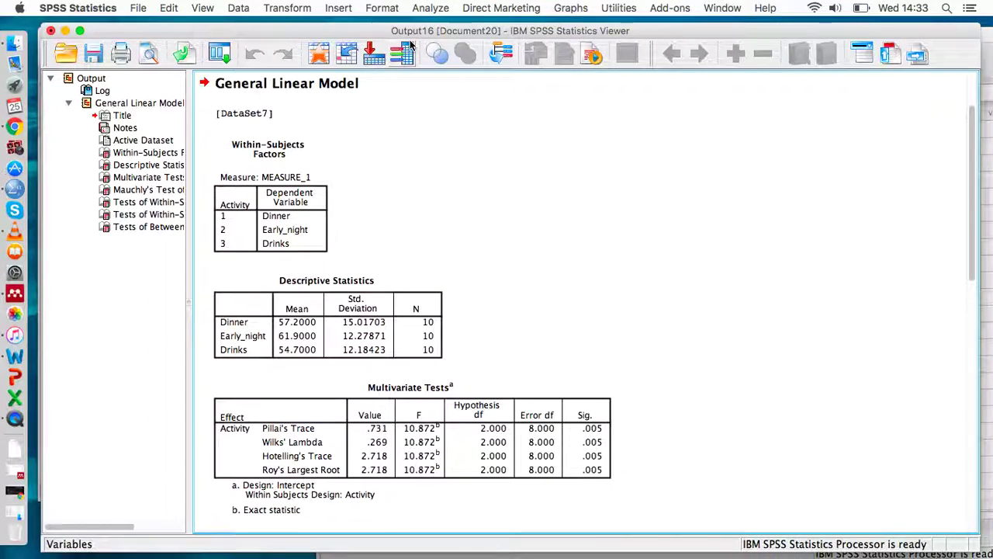
# Step: Reposition the output Viewer and inspect the Multivariate Tests and Mauchly's Test tables
pyautogui.moveTo(413, 36); pyautogui.dragTo(777, 31)
pyautogui.scroll(-8, 876, 171)
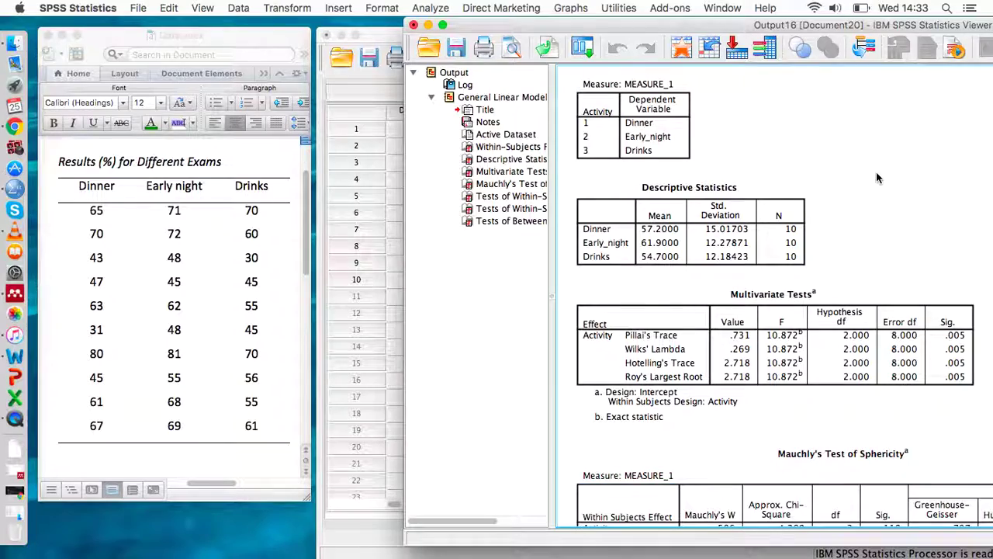
pyautogui.click(869, 132)
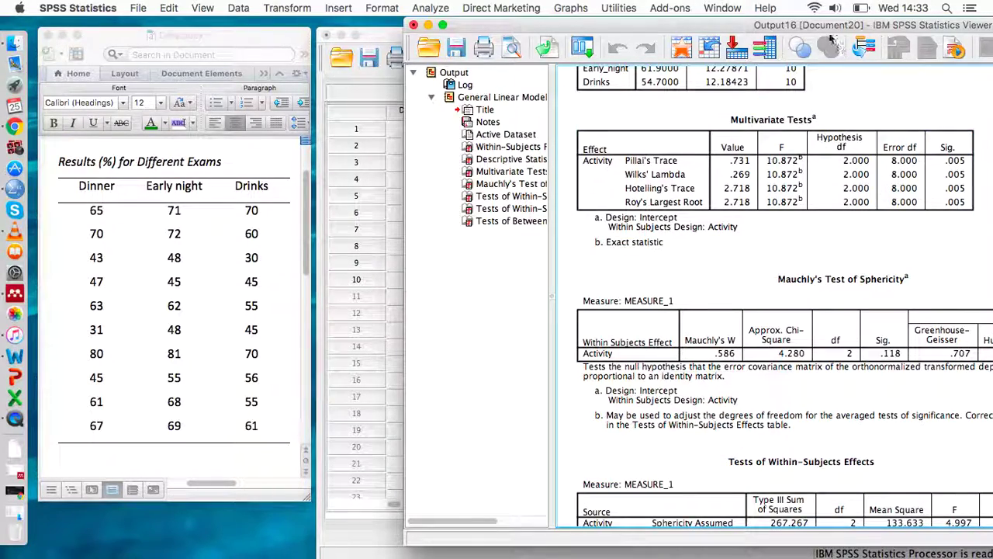
pyautogui.moveTo(806, 34); pyautogui.dragTo(711, 34)
pyautogui.click(780, 329)
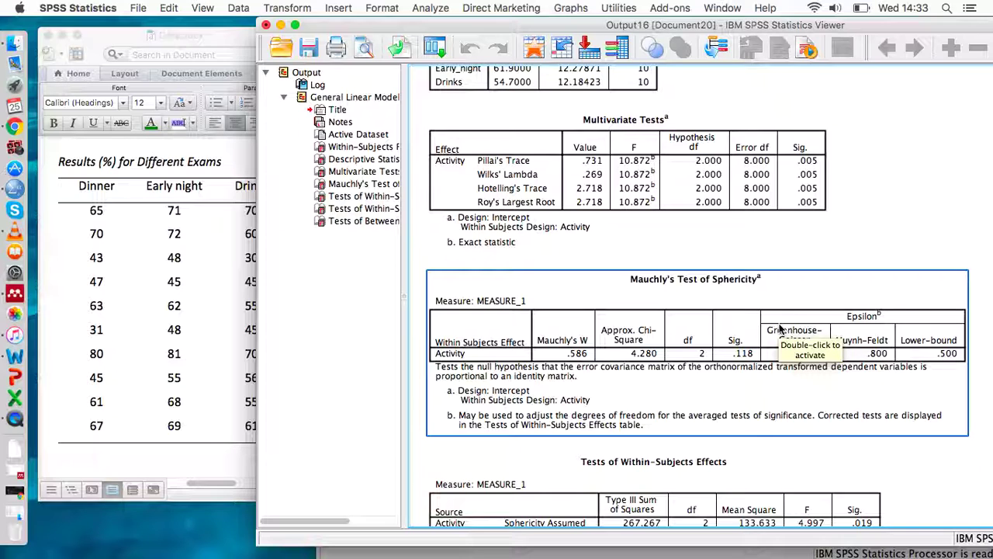
pyautogui.click(924, 221)
pyautogui.scroll(-2, 924, 221)
pyautogui.click(929, 260)
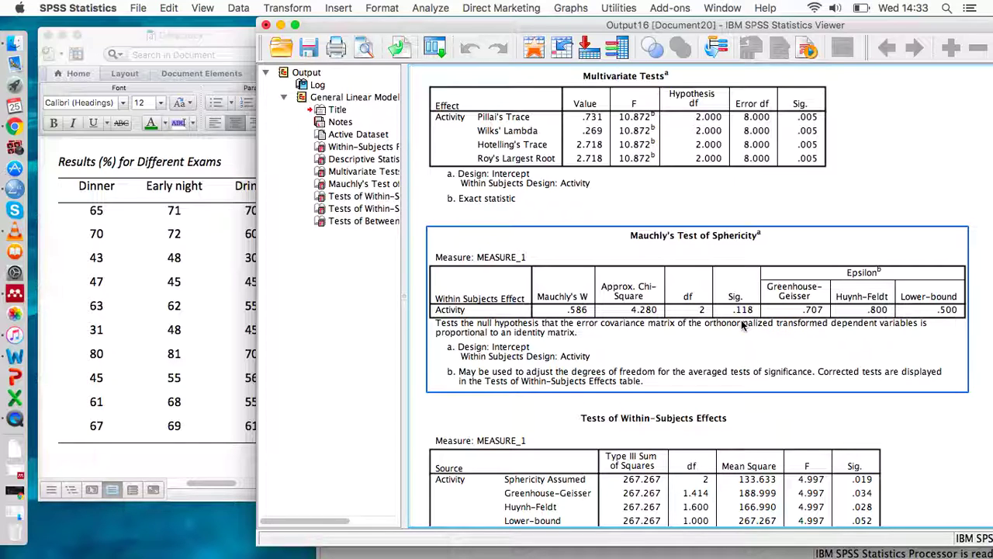
# Step: Review Mauchly's test (Sig .118) and the within-subjects effect for Activity (F = 4.997, Sig .019)
pyautogui.click(879, 202)
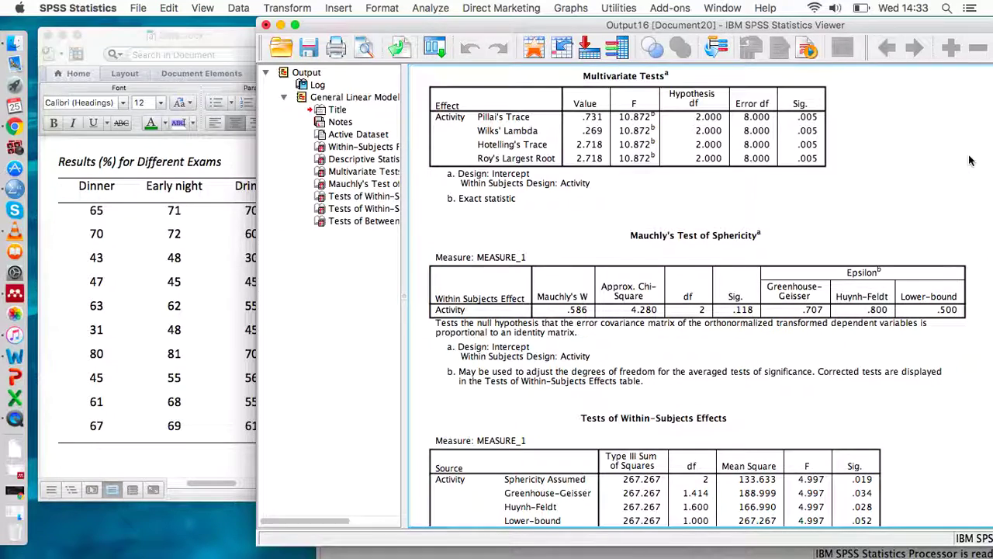
pyautogui.scroll(-5, 970, 160)
pyautogui.scroll(-3, 969, 161)
pyautogui.click(818, 170)
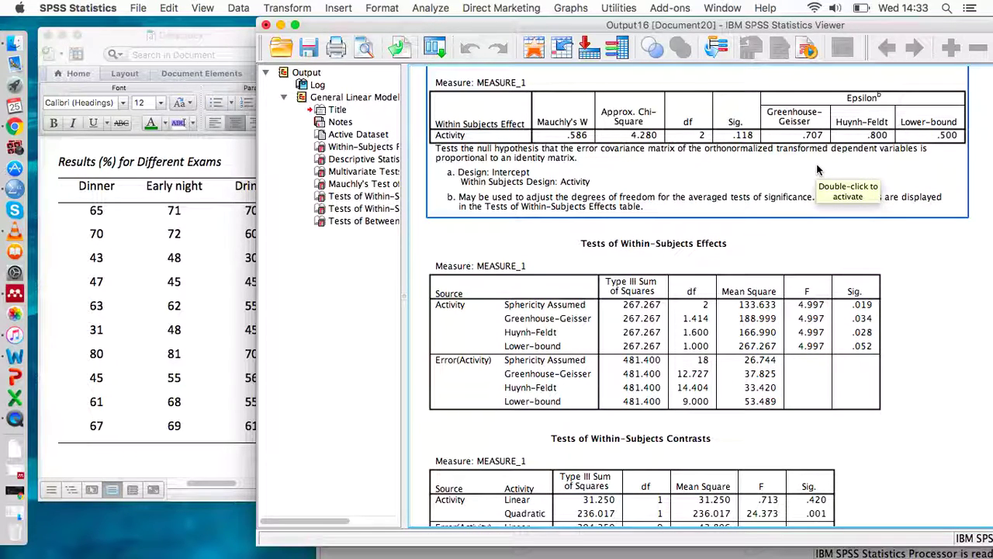
pyautogui.scroll(7, 817, 170)
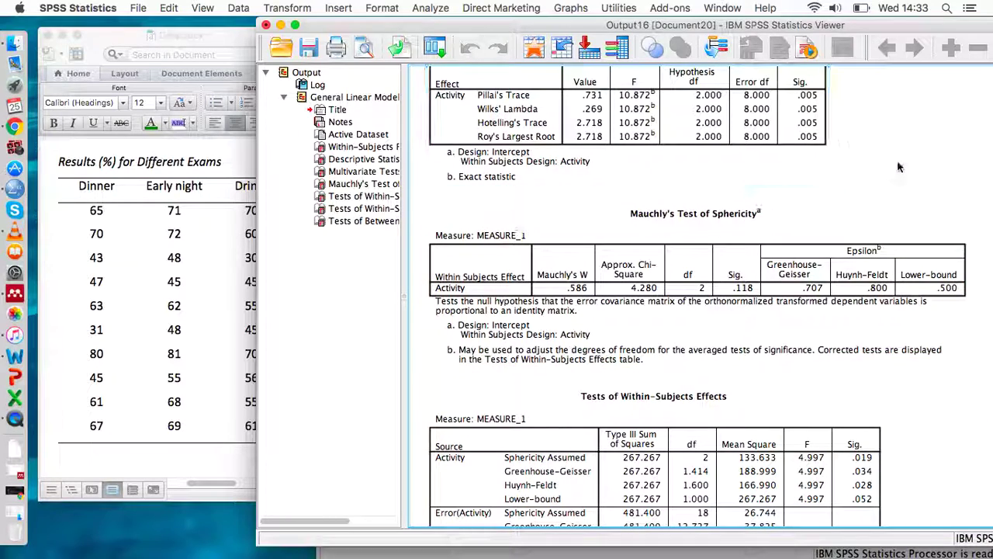
pyautogui.scroll(-8, 898, 167)
pyautogui.click(882, 225)
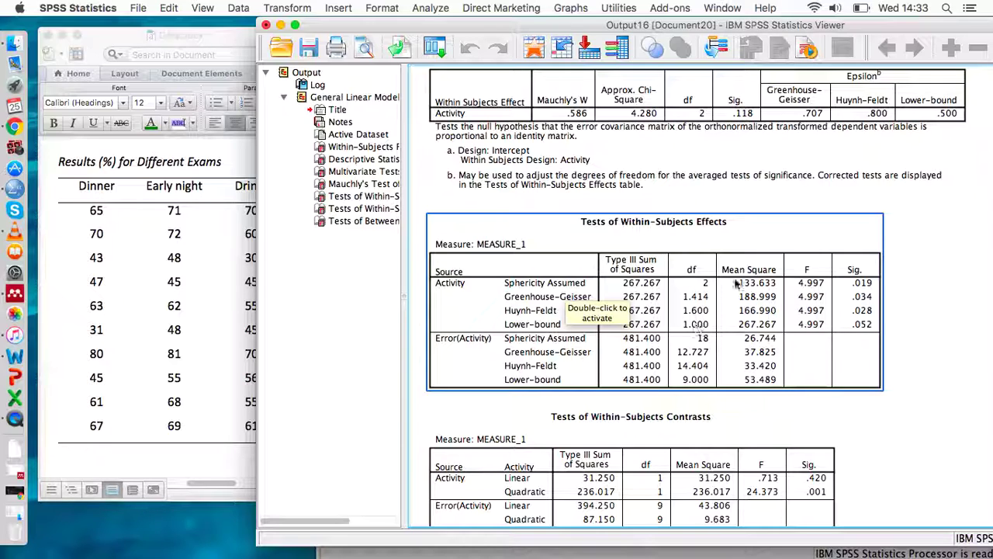
pyautogui.click(969, 242)
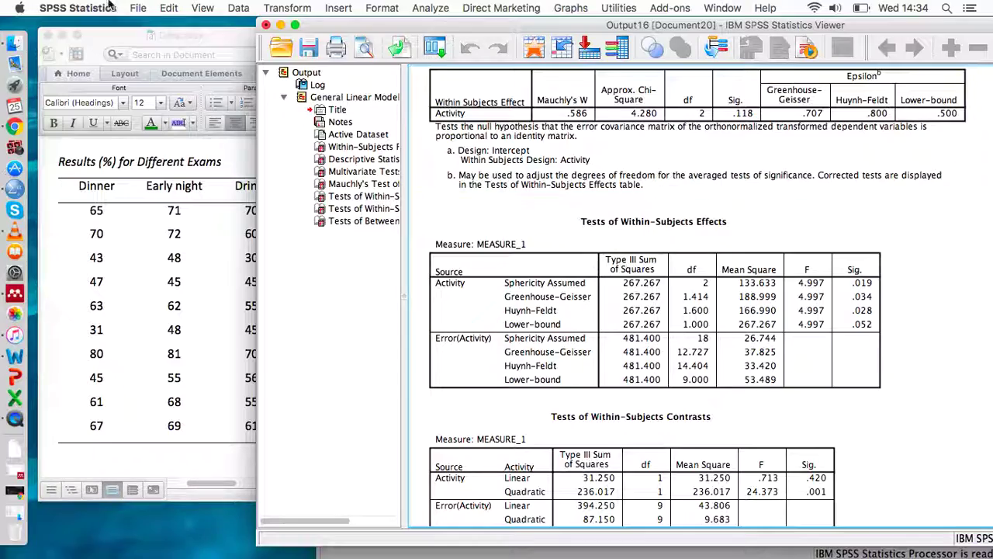
pyautogui.hotkey('ctrl', 'Up')
# Step: Arrange Results.docx on the right beside the output, then bring Data.docx forward
pyautogui.click(914, 243)
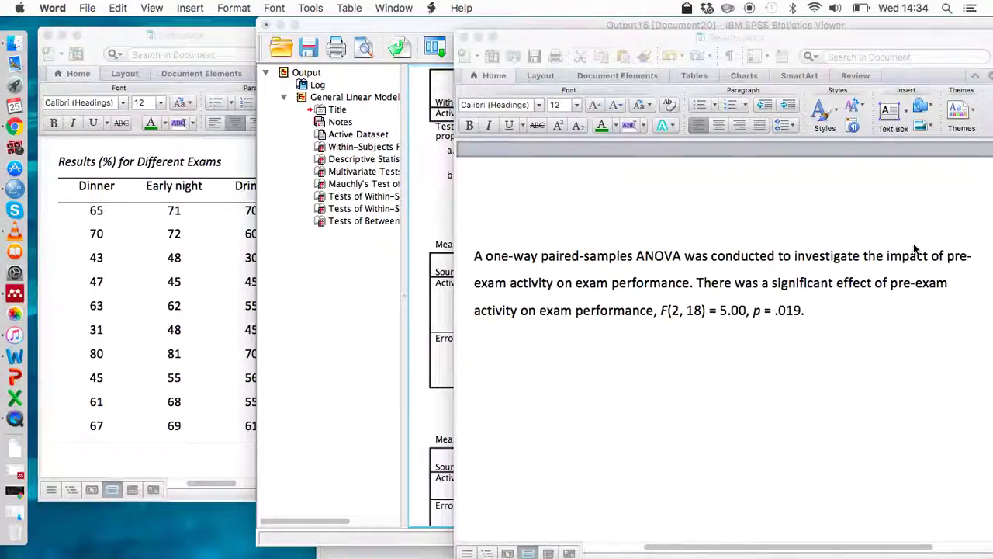
pyautogui.moveTo(771, 39); pyautogui.dragTo(380, 25)
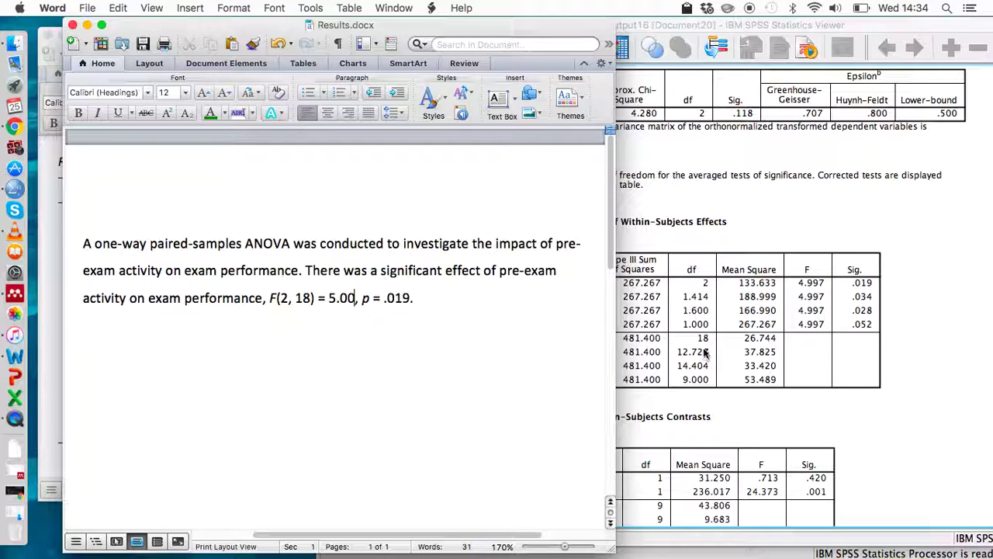
pyautogui.moveTo(451, 26); pyautogui.dragTo(819, 26)
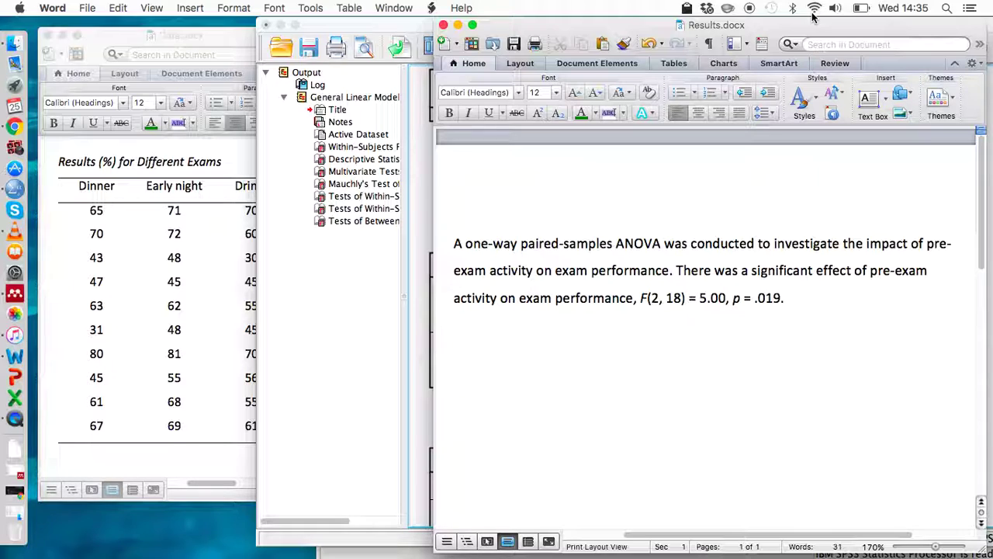
pyautogui.click(197, 314)
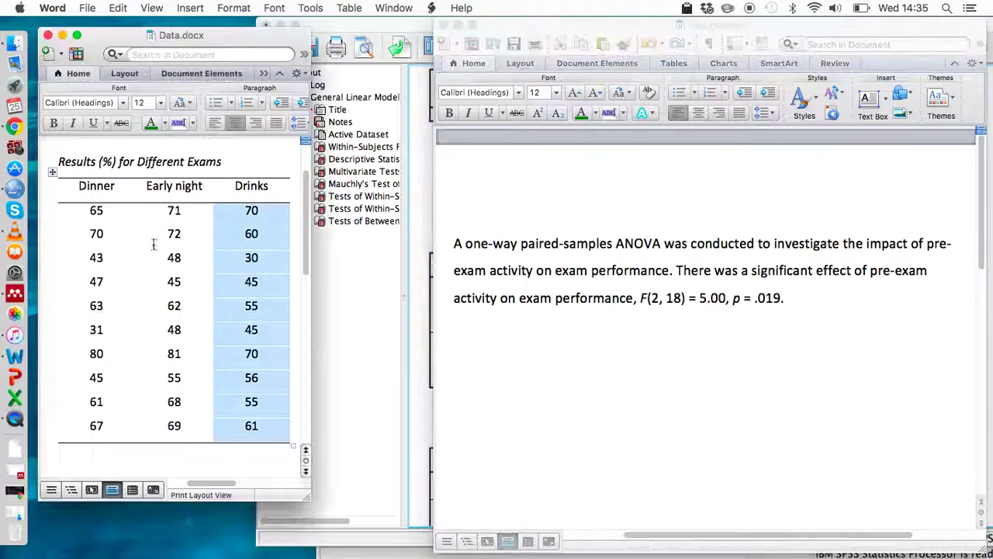